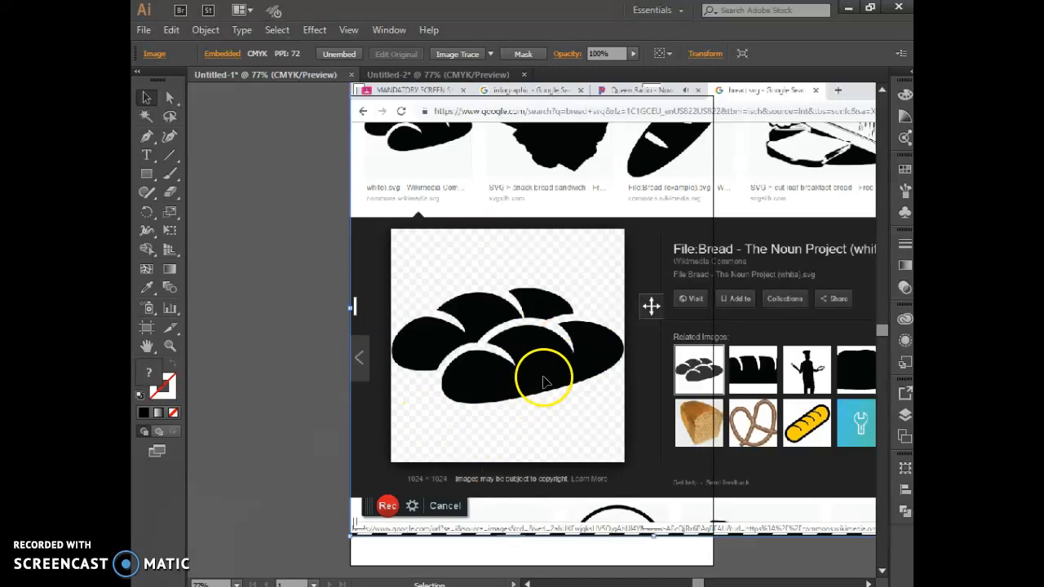
Switch to Chrome and examine the license filter options for the "bread svg" image search and the Noun Project bread silhouette result.
key("alt+Tab")
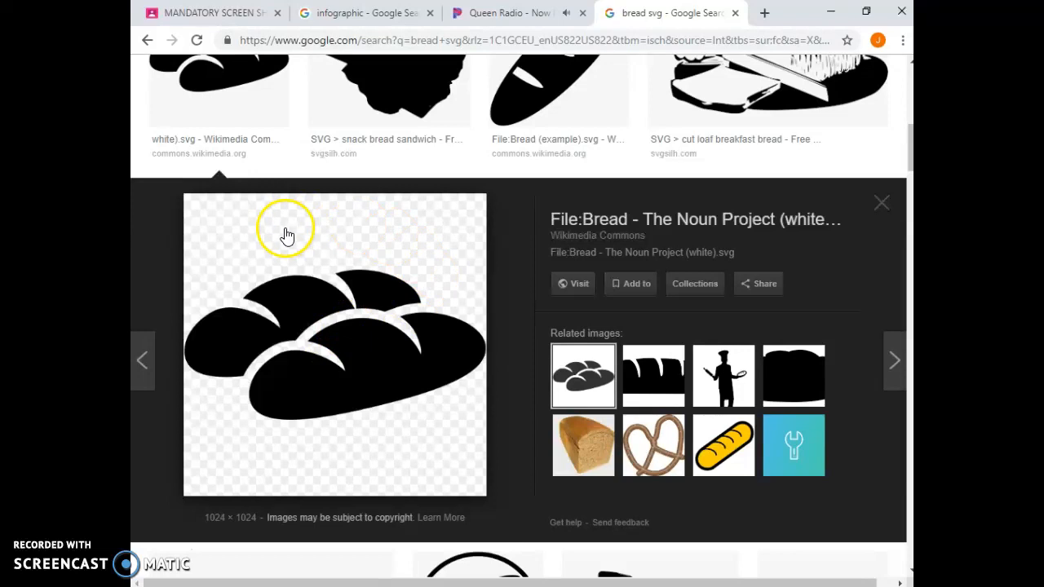
scroll(368, 279, "up", 10)
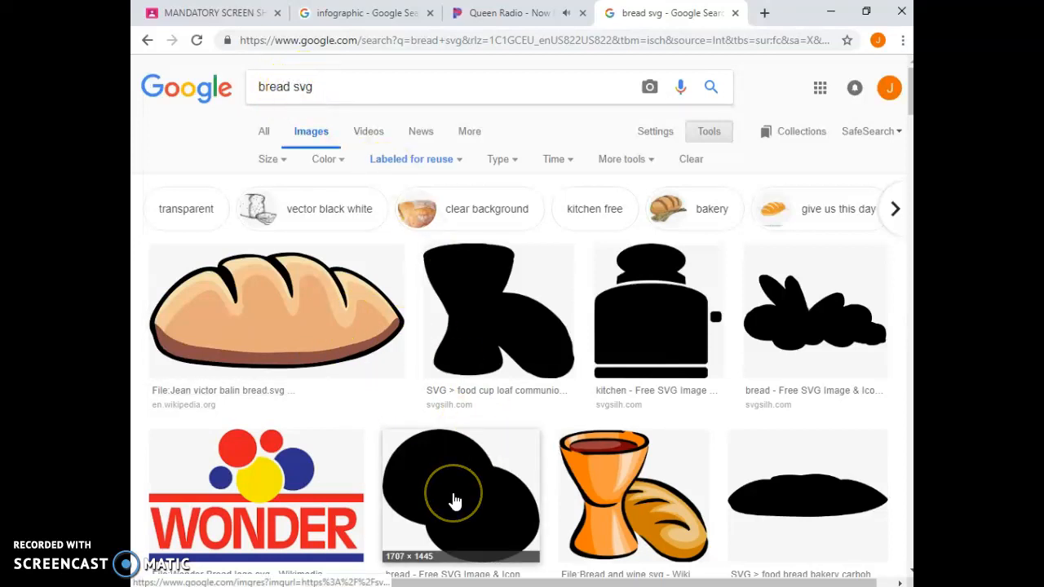
left_click_drag(455, 499, 433, 165)
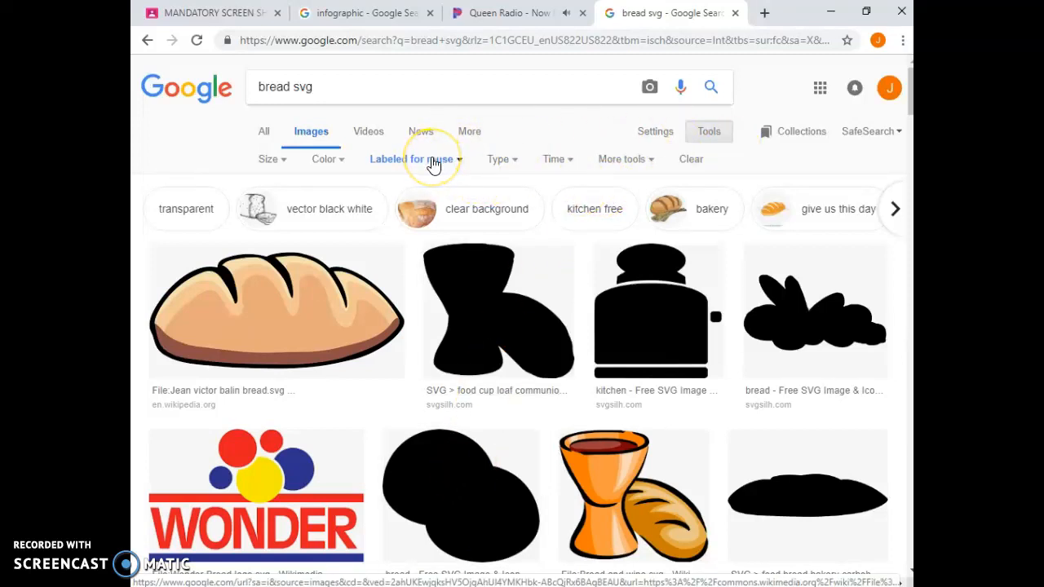
left_click(432, 161)
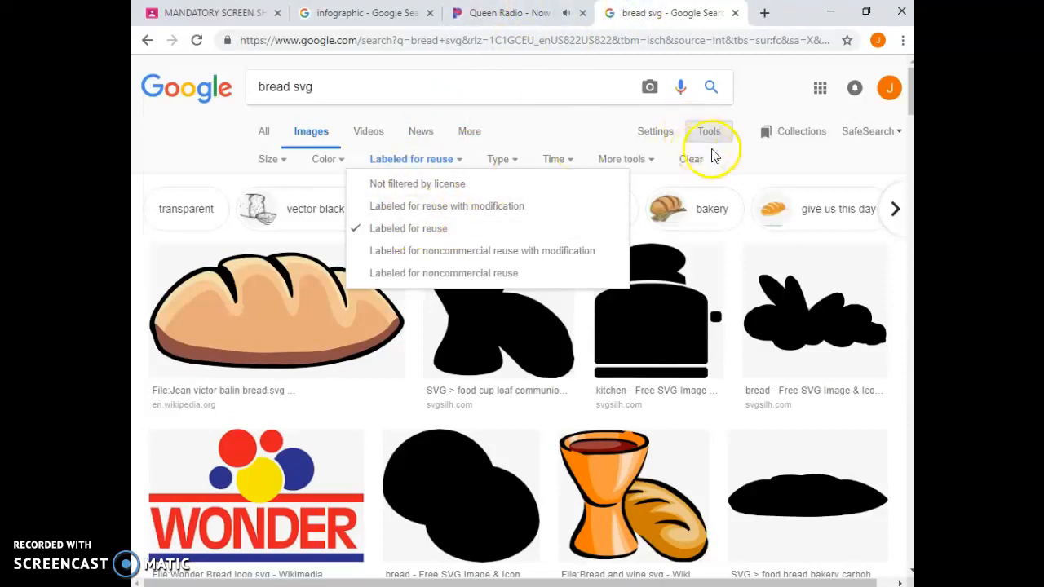
left_click(738, 163)
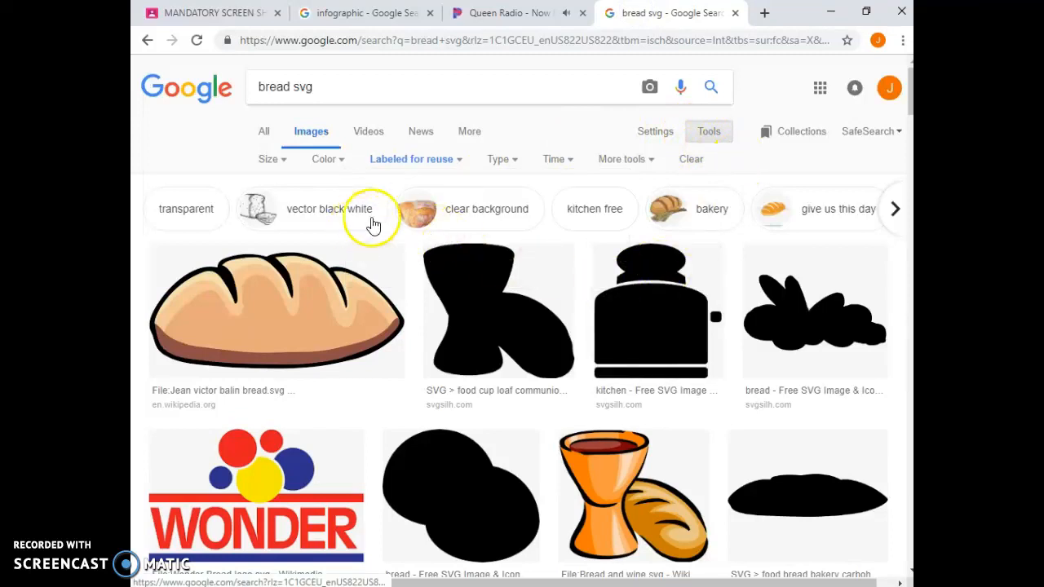
left_click(405, 159)
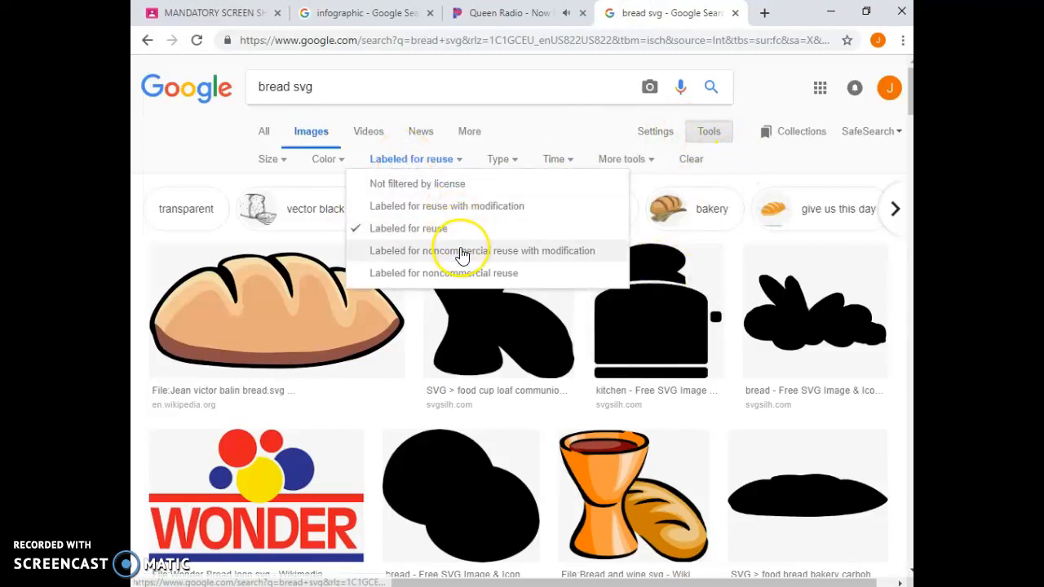
left_click(457, 276)
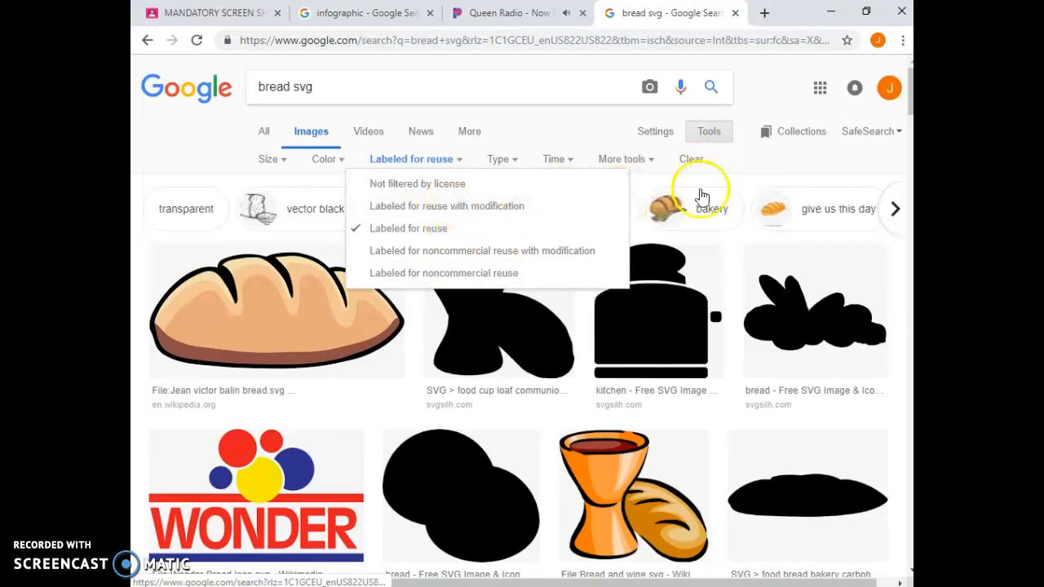
left_click(731, 175)
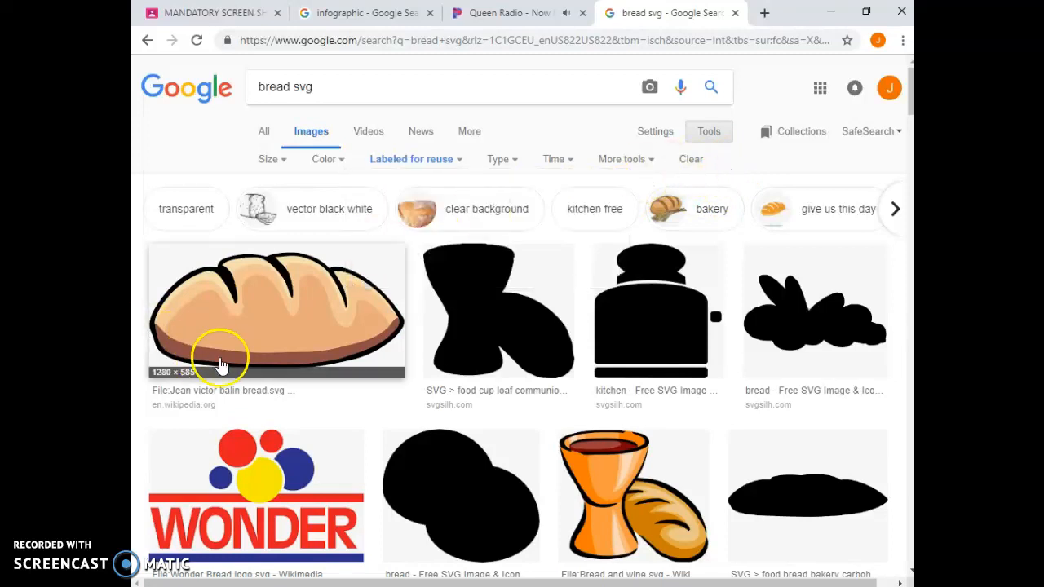
left_click(319, 448)
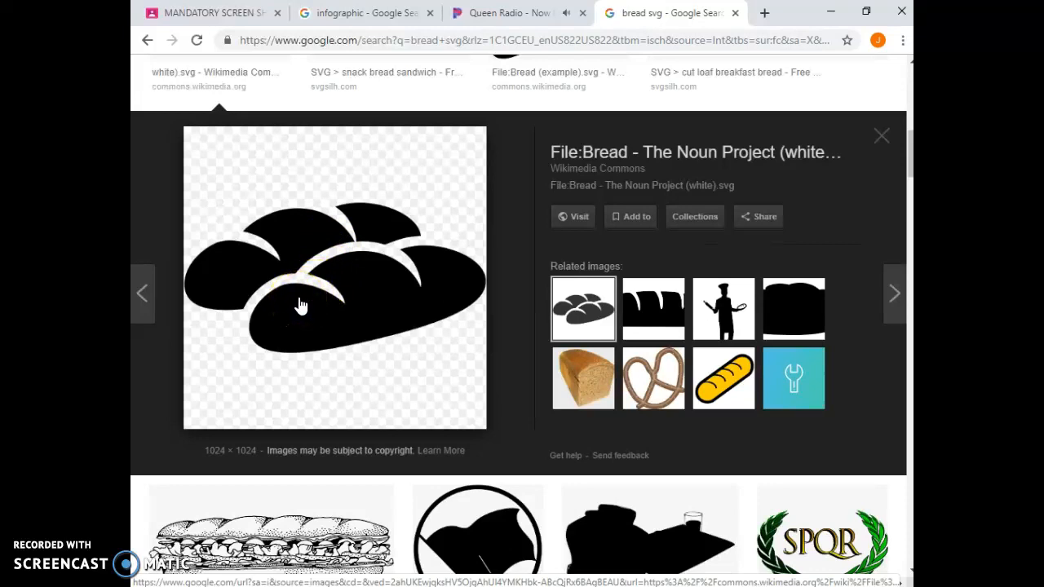
left_click(298, 310)
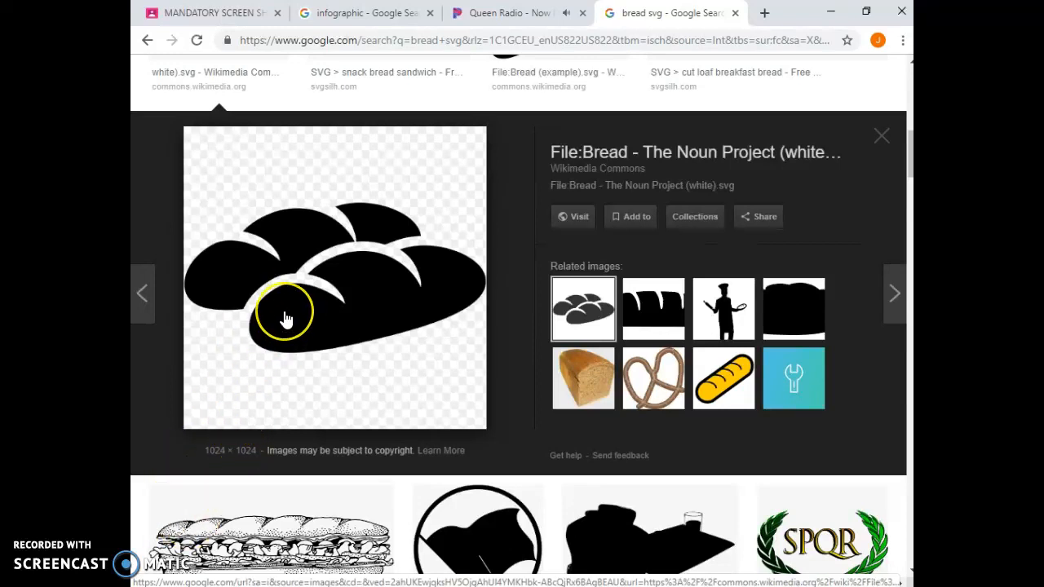
Switch to Illustrator, trace the bread screenshot with the Black and White Logo preset and expand the tracing into paths.
key("alt+Tab")
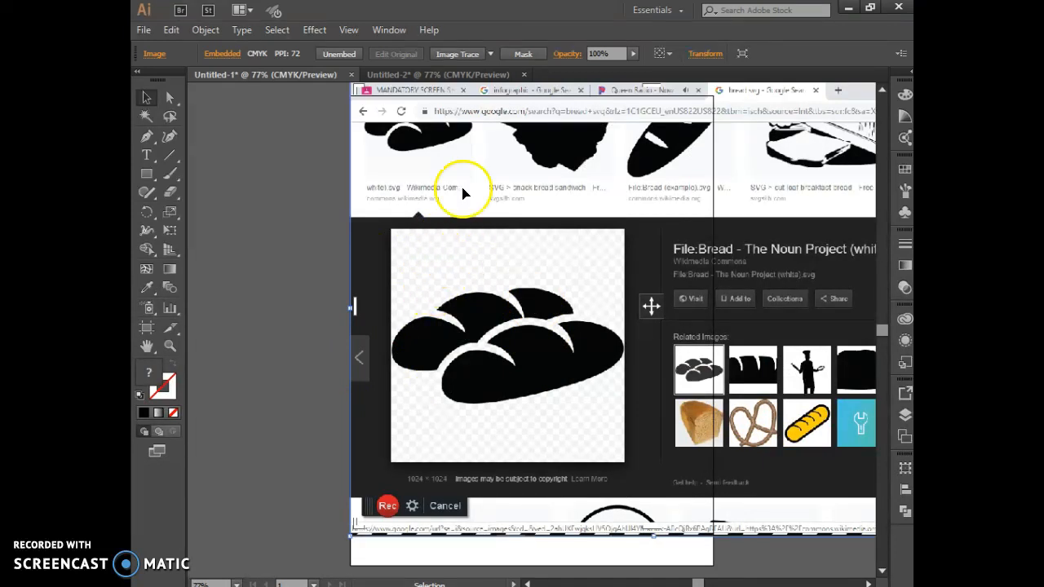
left_click(490, 55)
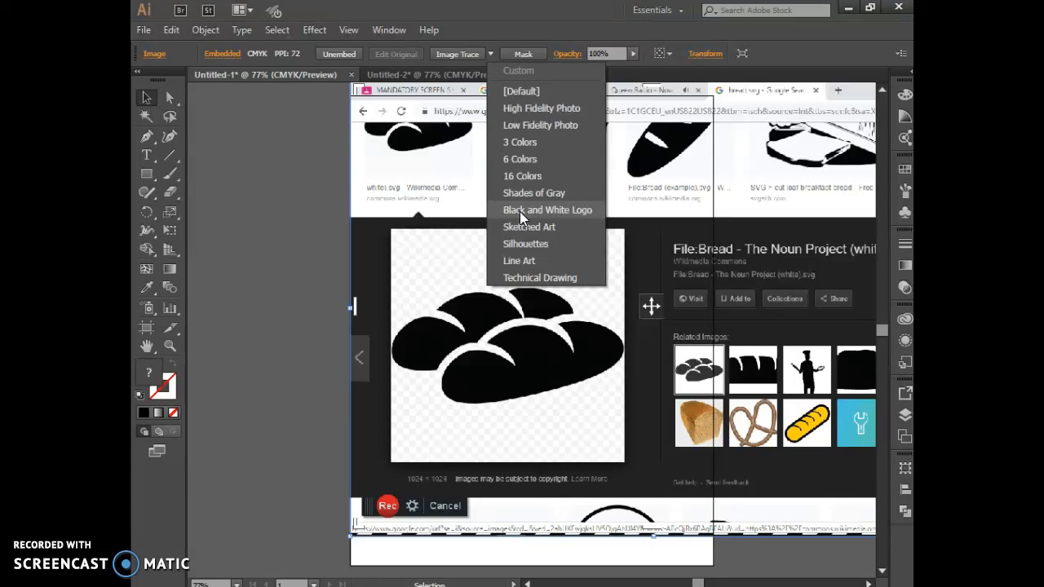
mouse_move(515, 164)
left_mouse_down()
mouse_move(524, 141)
mouse_move(526, 272)
mouse_move(531, 209)
left_mouse_up()
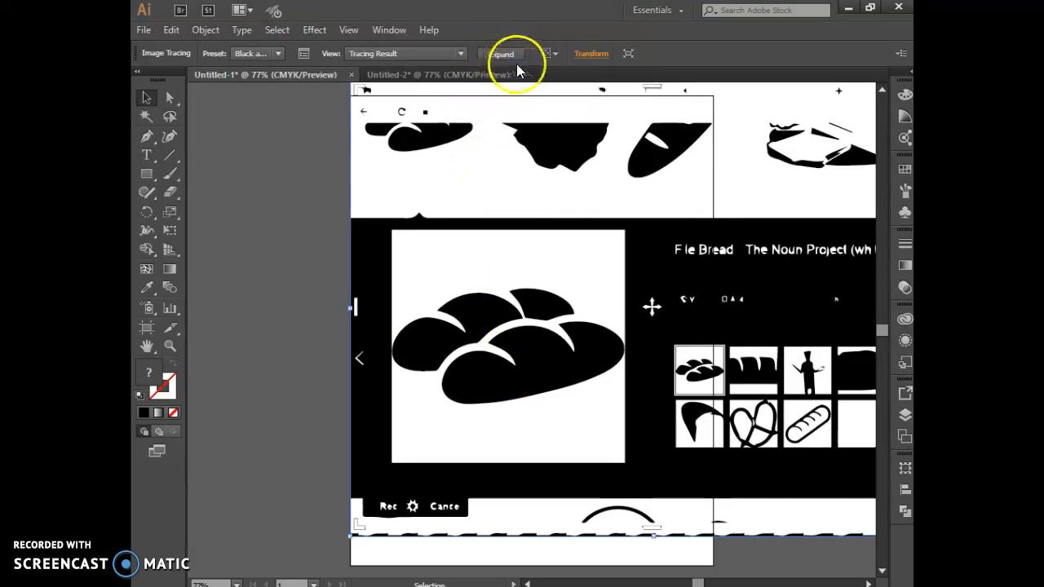
left_click(494, 55)
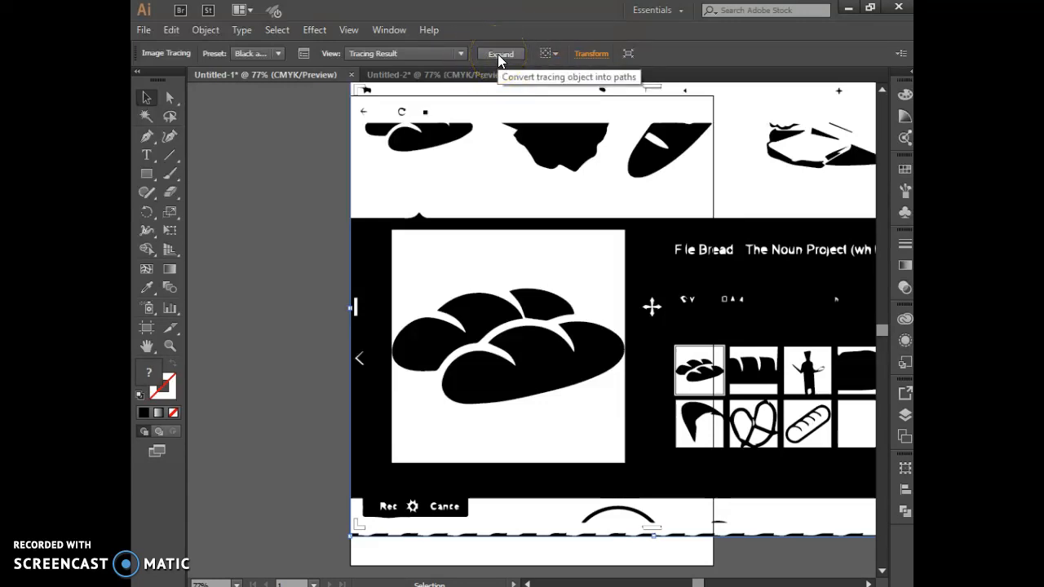
left_click(497, 54)
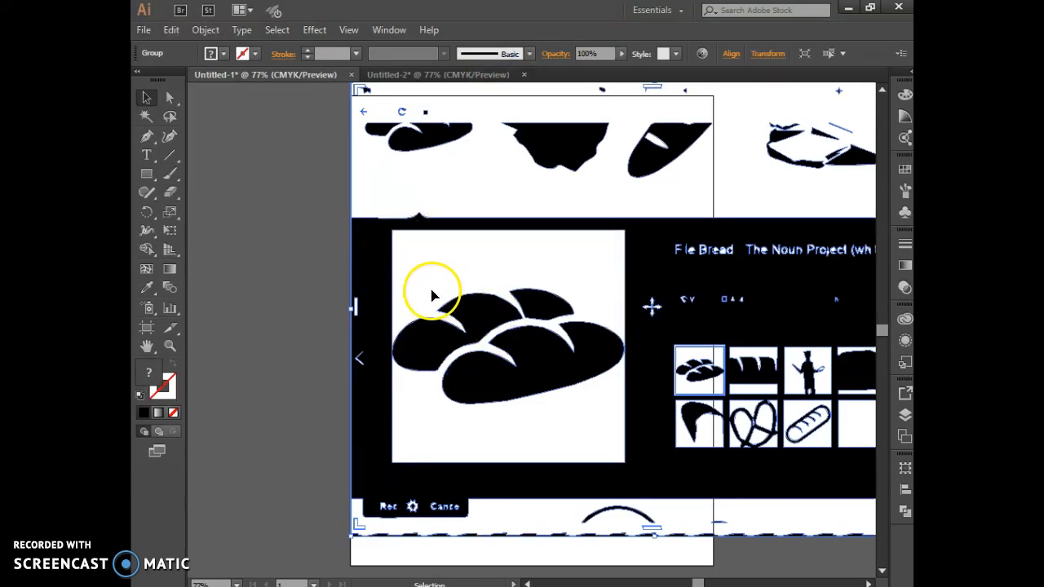
Ungroup the expanded tracing and deselect everything.
left_click(261, 249)
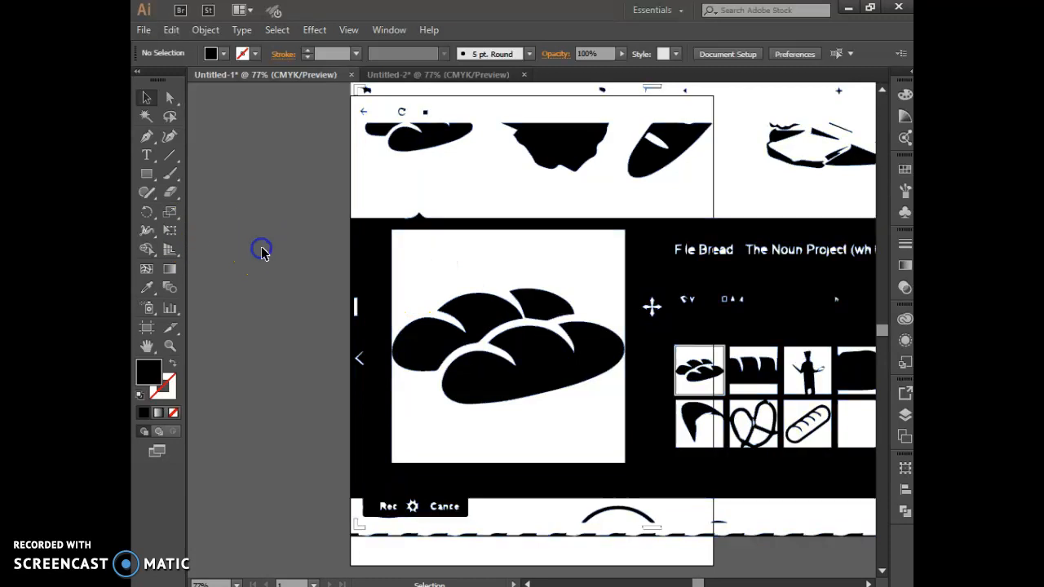
left_click(426, 349)
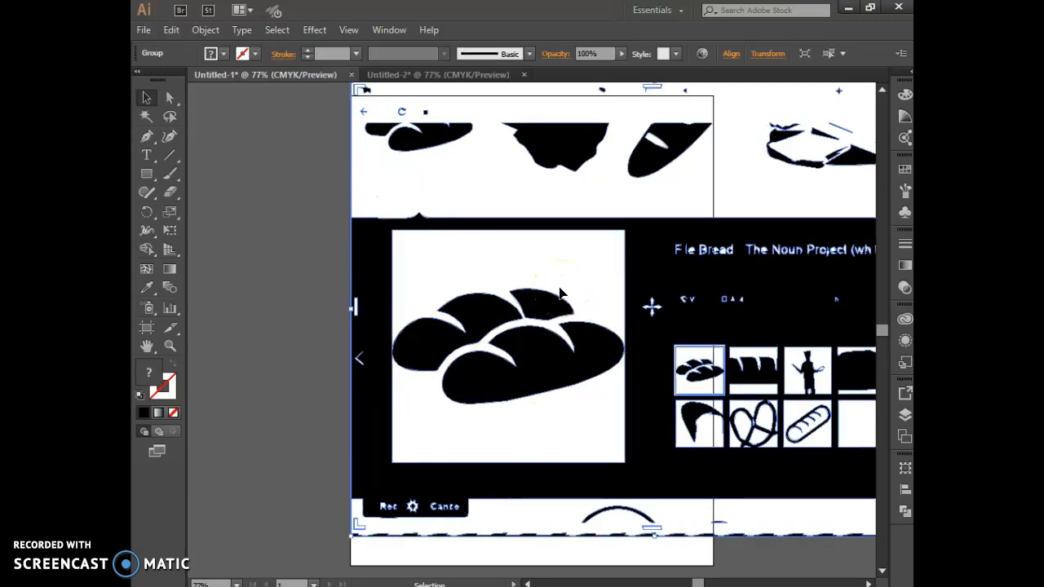
right_click(425, 358)
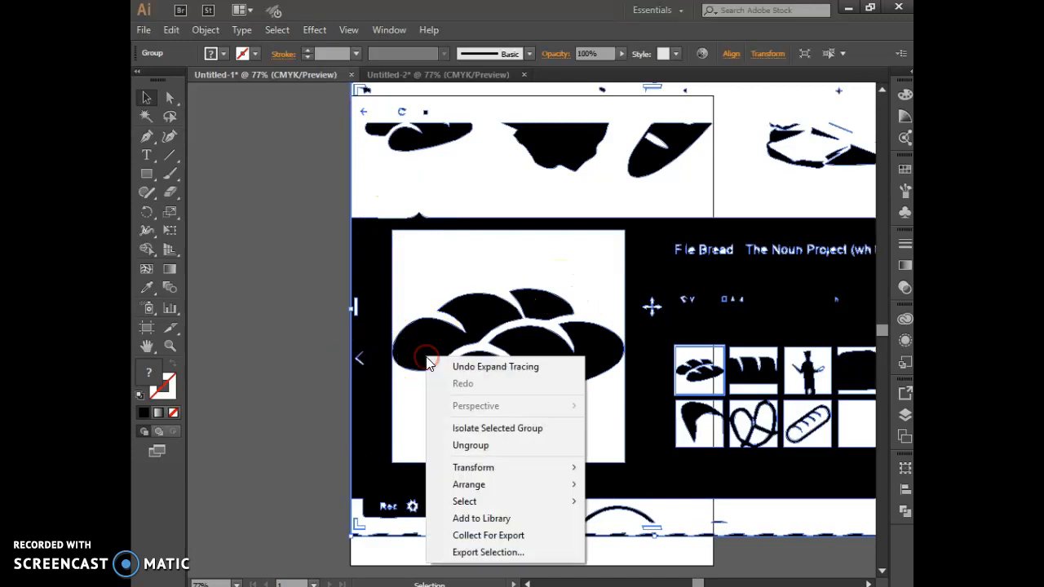
left_click(473, 444)
left_click(260, 272)
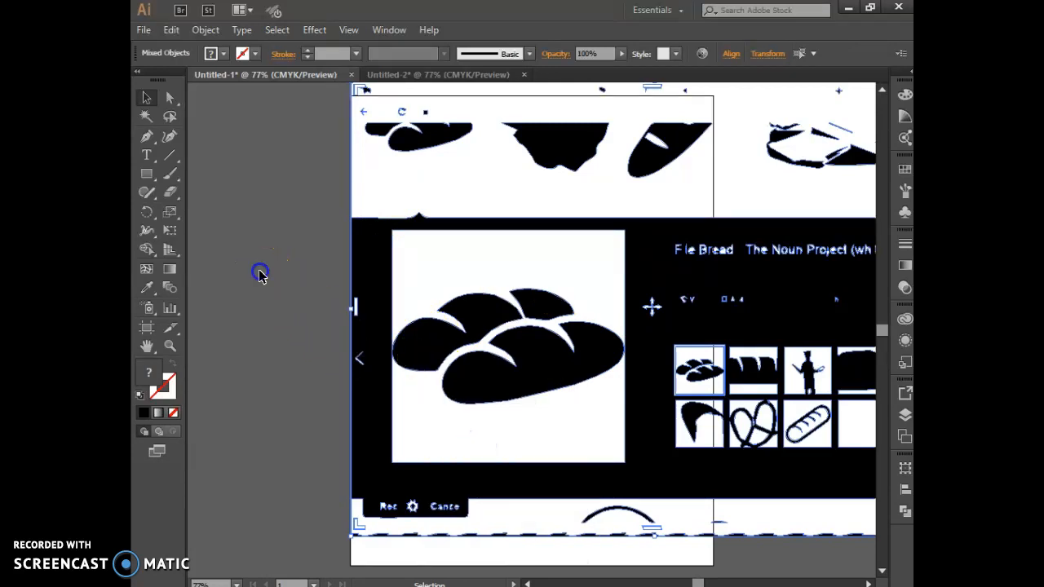
Select all the black paths of the large bread silhouette together and copy them.
left_click(432, 419)
left_click(419, 362)
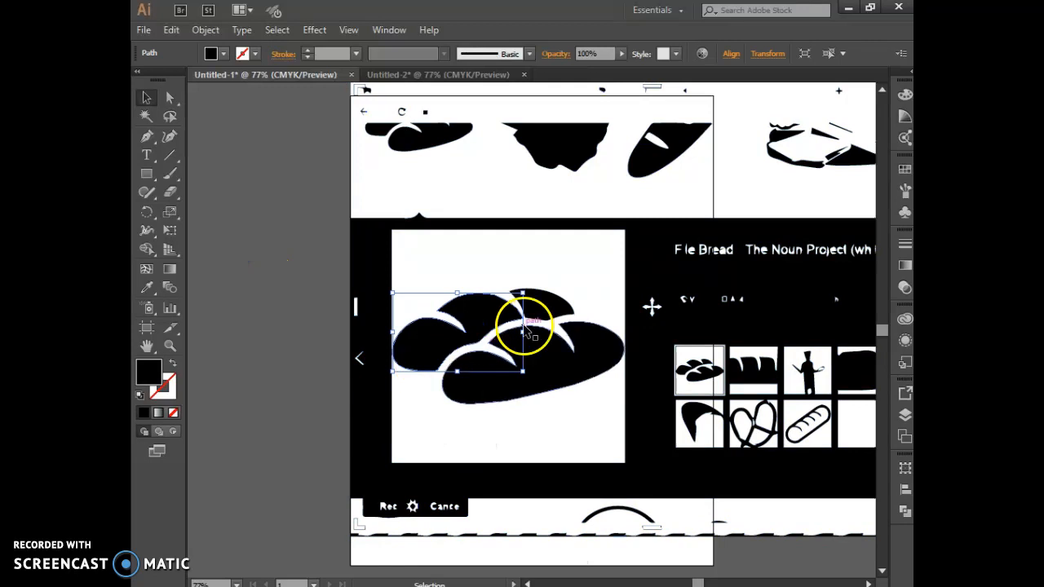
left_click(549, 313)
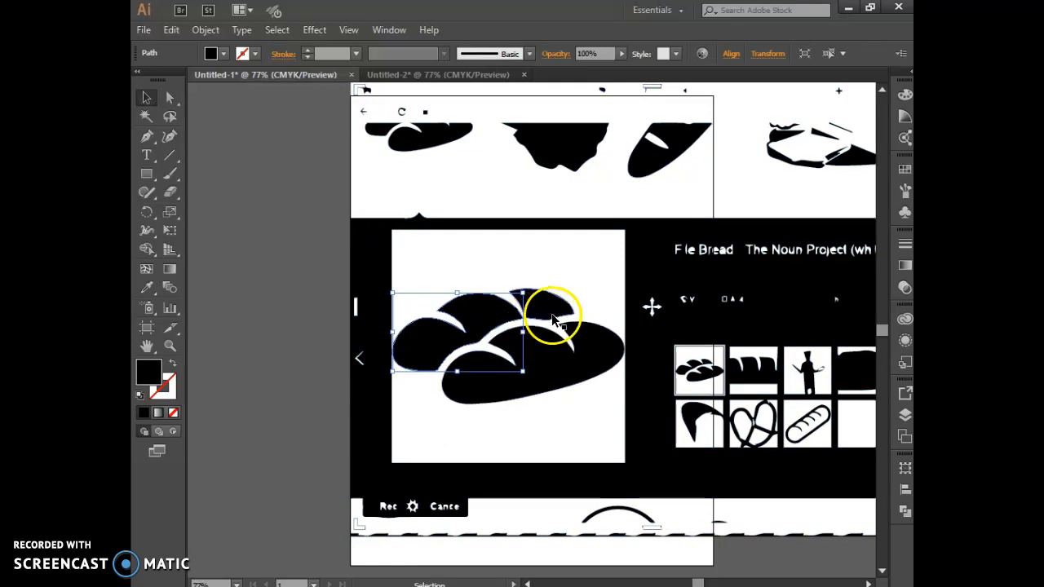
left_click(531, 361, "shift")
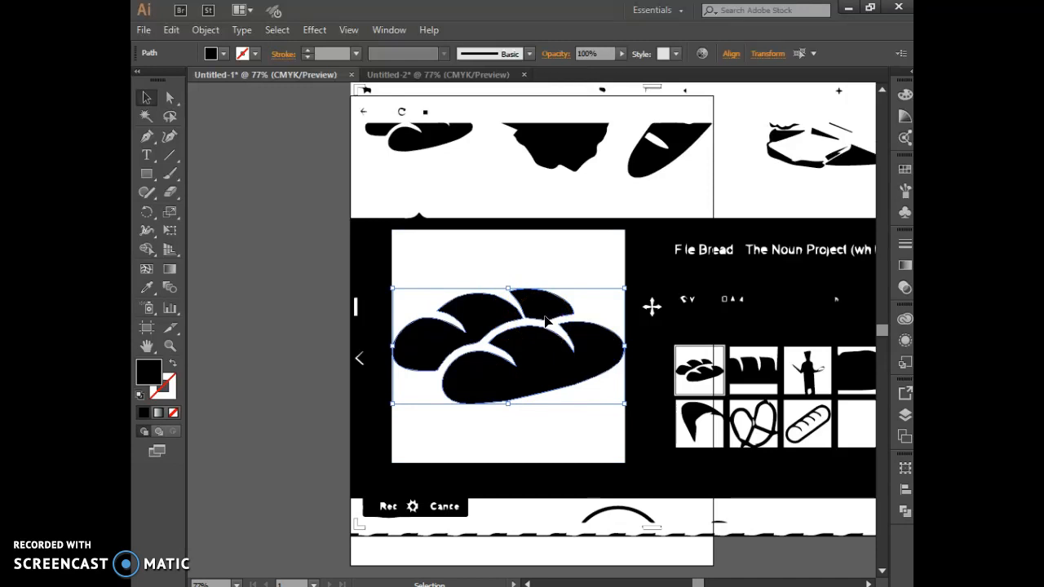
left_click(172, 30)
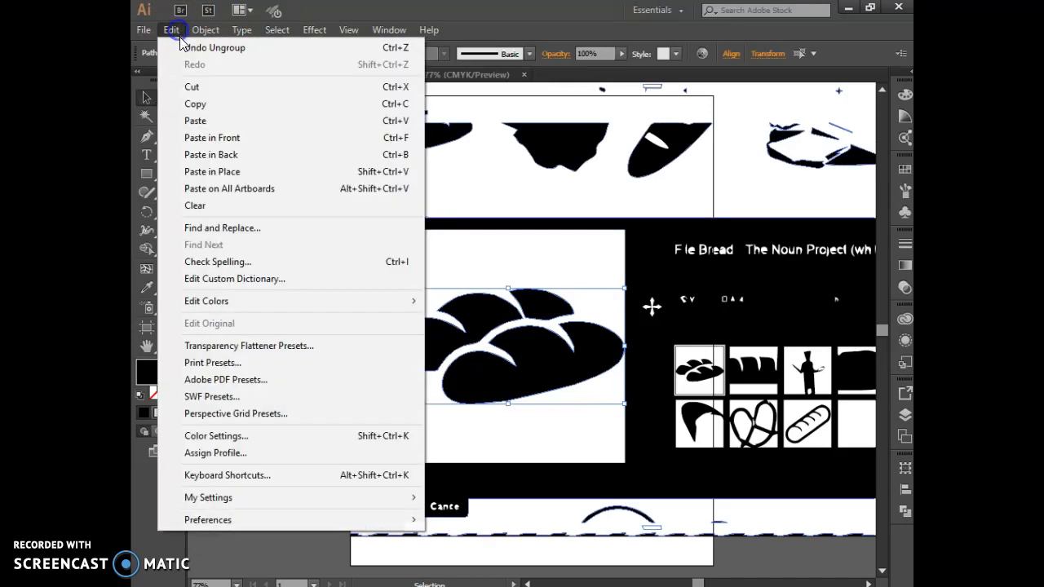
left_click(395, 103)
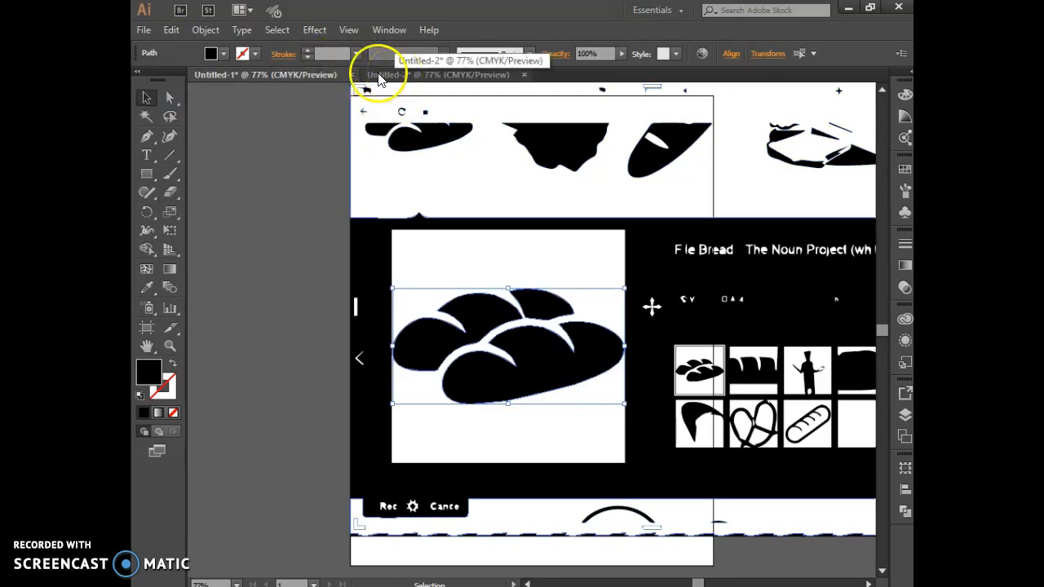
Create a new portrait Letter document, 8.5 by 11 in, with one artboard.
left_click(144, 29)
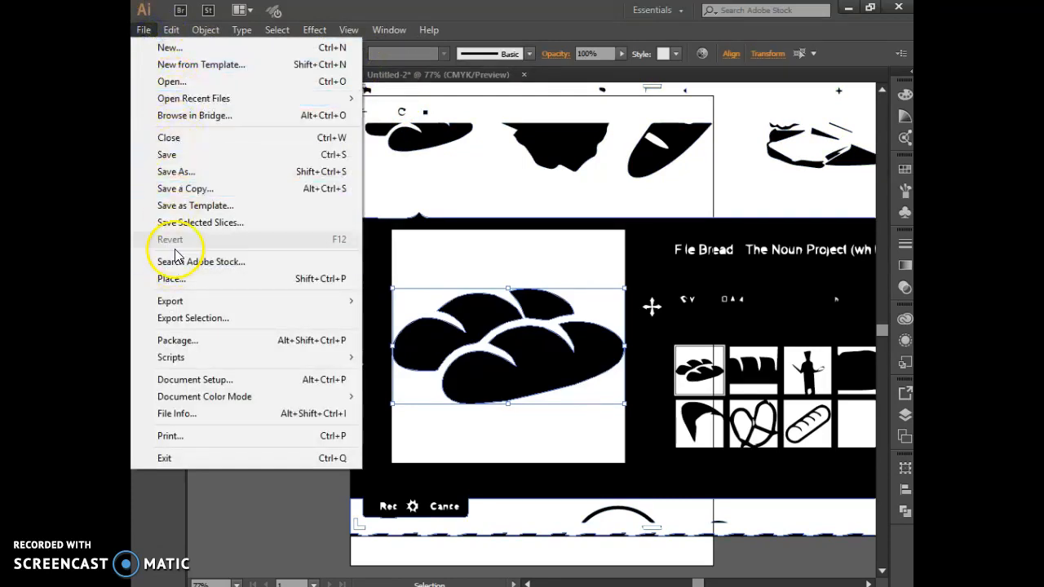
left_click(170, 48)
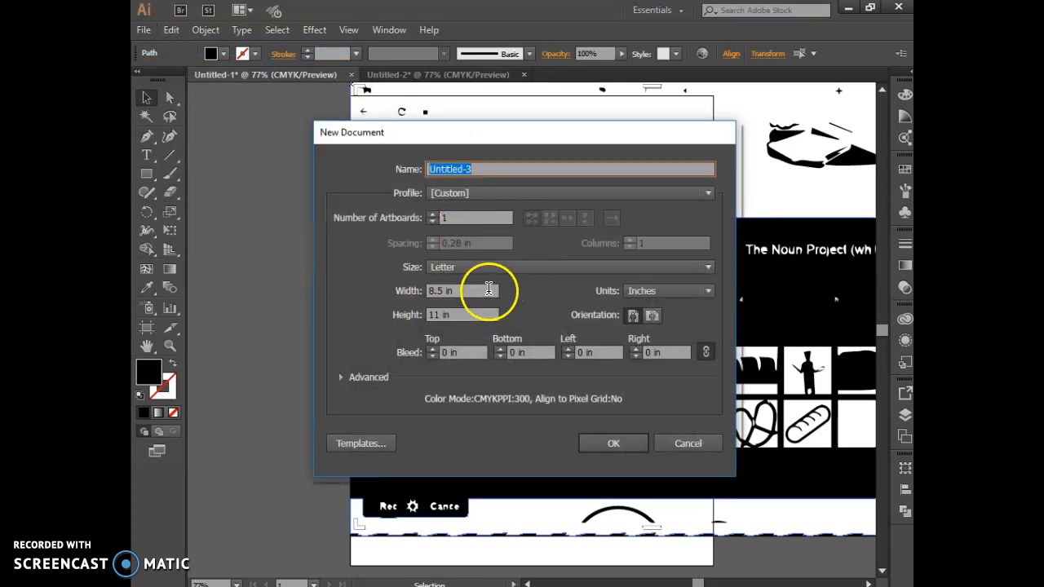
left_click(613, 444)
left_click(660, 363)
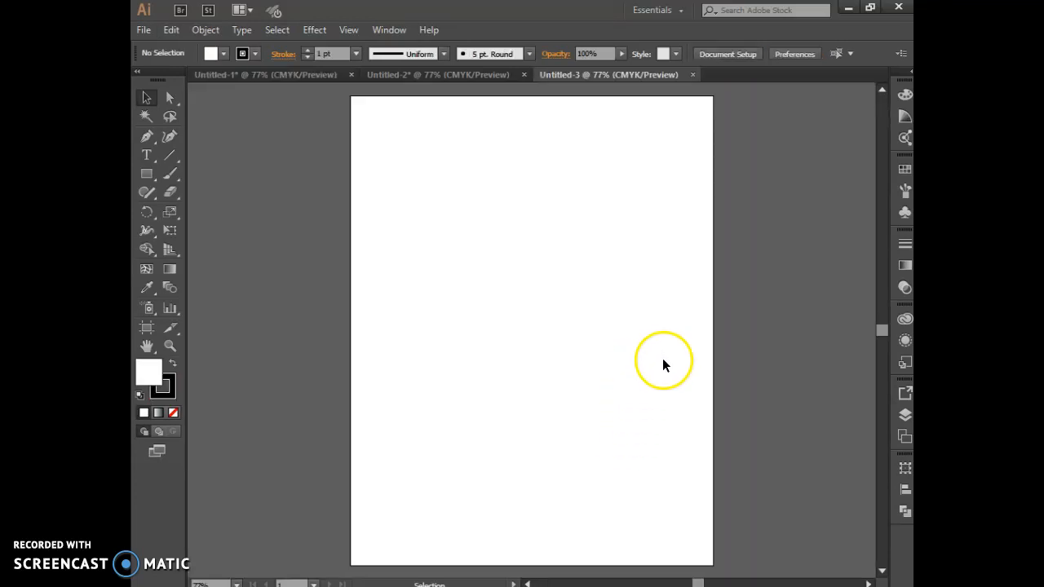
Paste the copied bread shapes into the new document and group them into one object.
left_click(171, 29)
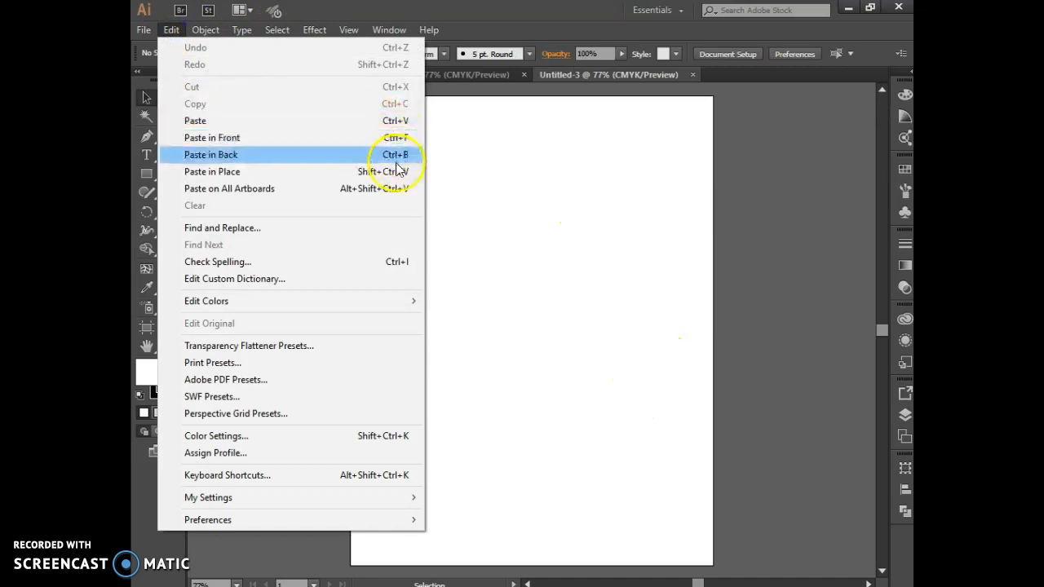
left_click(398, 120)
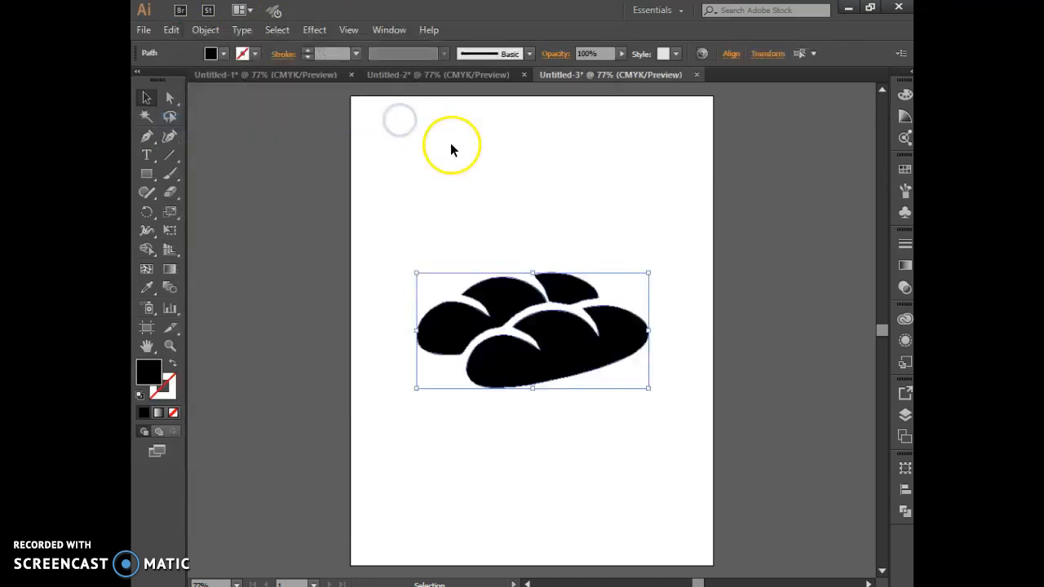
right_click(494, 308)
left_click(534, 378)
left_click(454, 426)
left_click(496, 397)
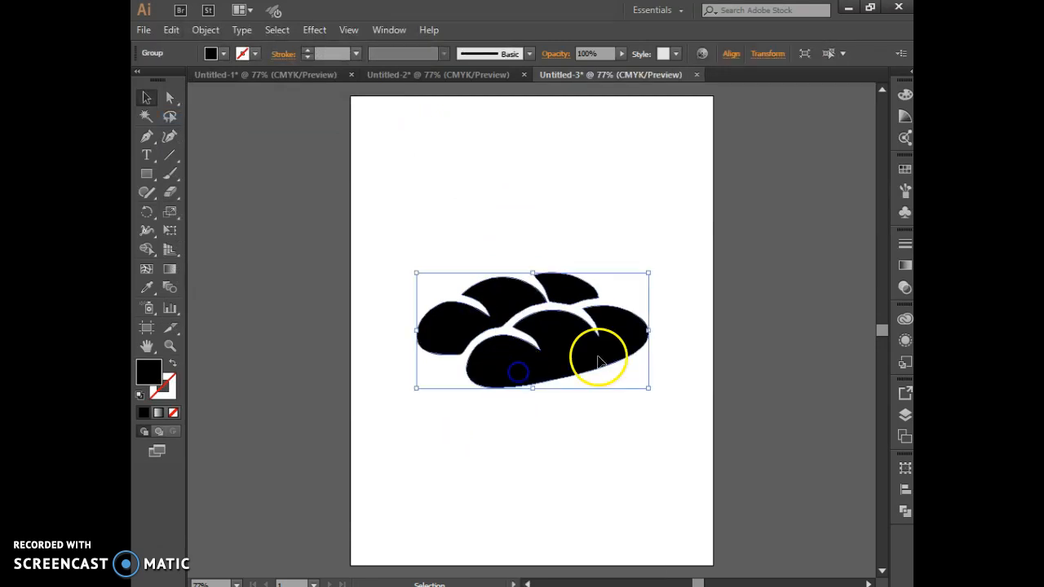
Scale the bread group down to about two-thirds of its size and rotate it slightly clockwise.
left_click_drag(649, 387, 571, 346)
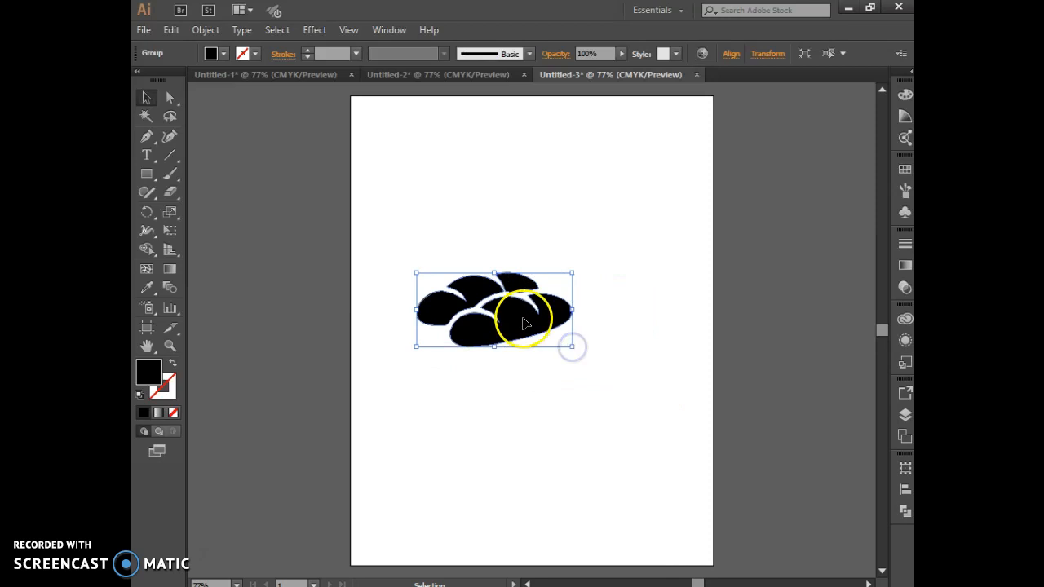
left_click(480, 266)
left_click(501, 287)
left_click(506, 261)
left_click(530, 296)
left_click_drag(573, 261, 583, 288)
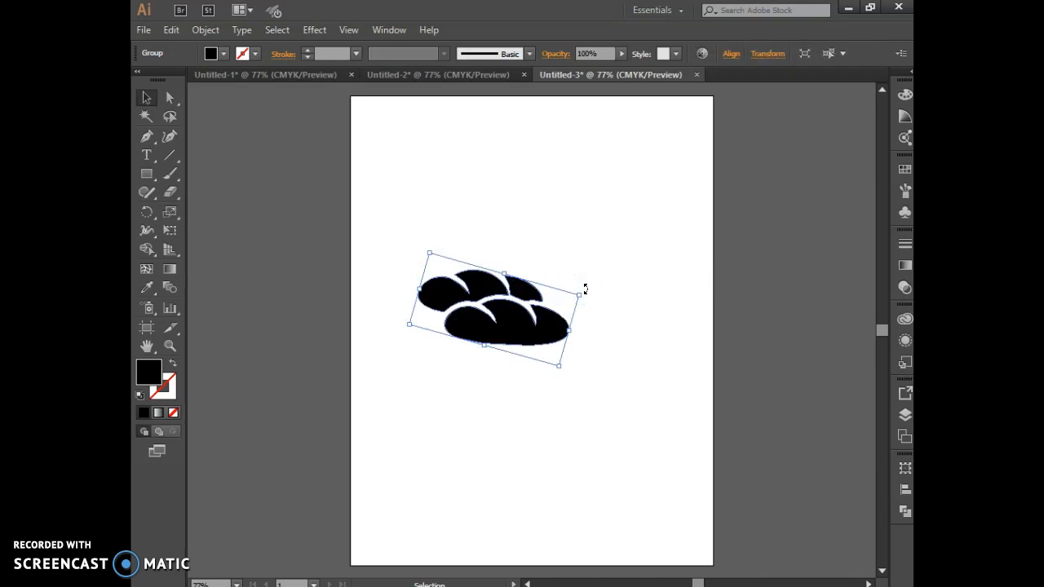
Fill the bread group with the dark green swatch.
left_click(224, 53)
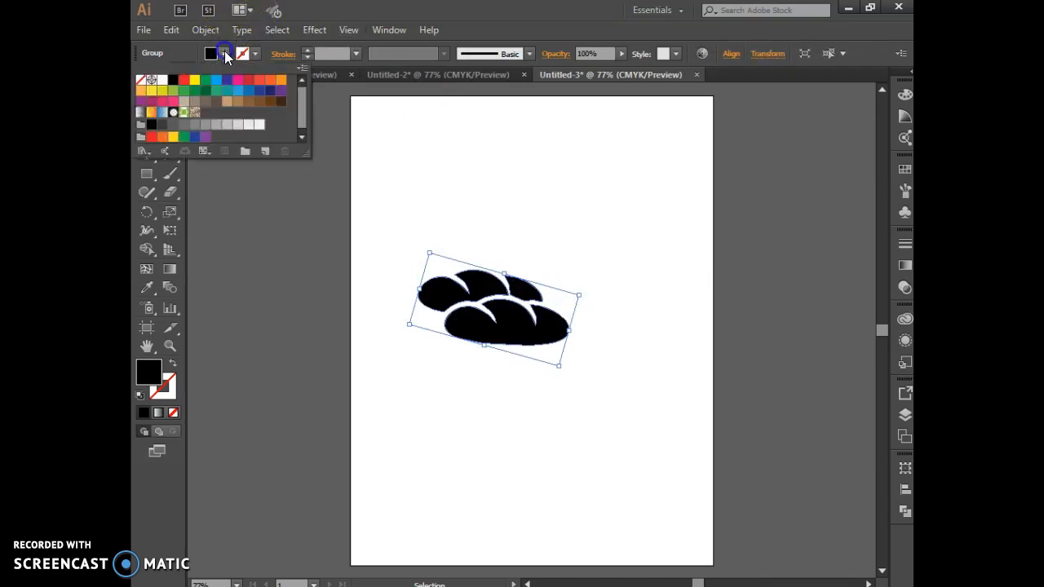
left_click(205, 89)
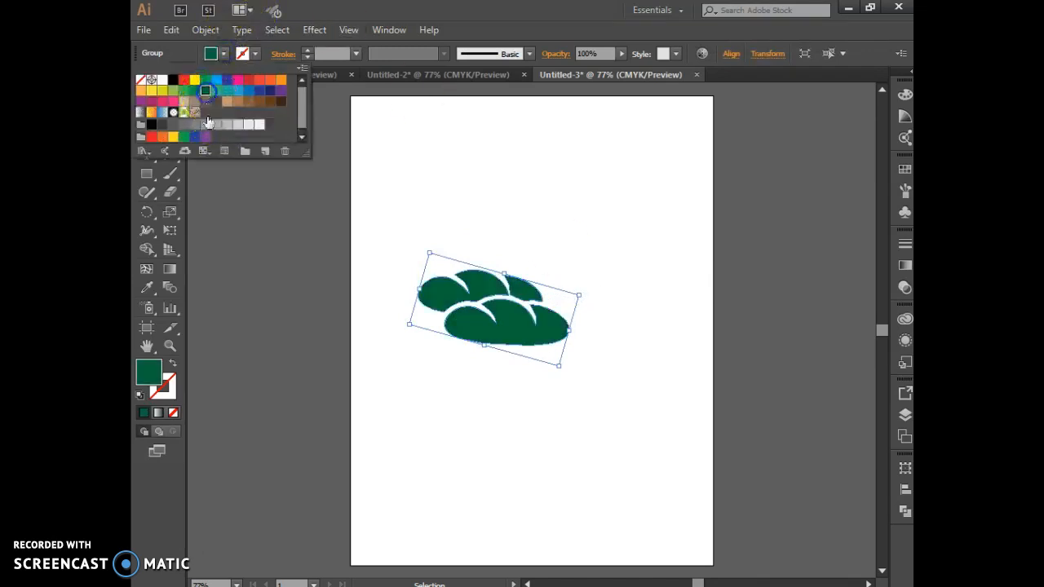
left_click(248, 55)
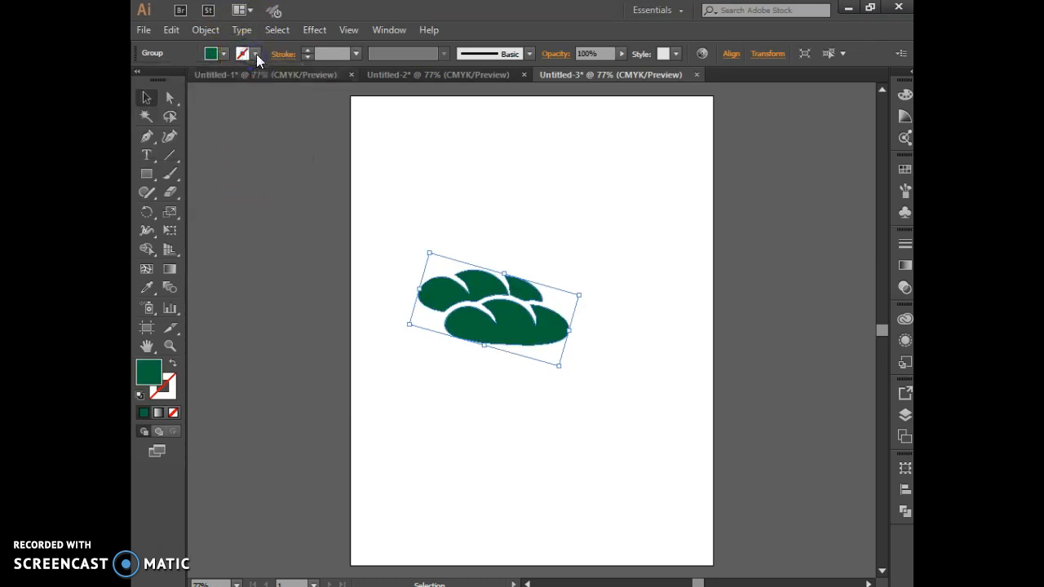
Give the bread group a light blue stroke and set the stroke weight to 4 pt.
left_click(255, 54)
left_click(217, 82)
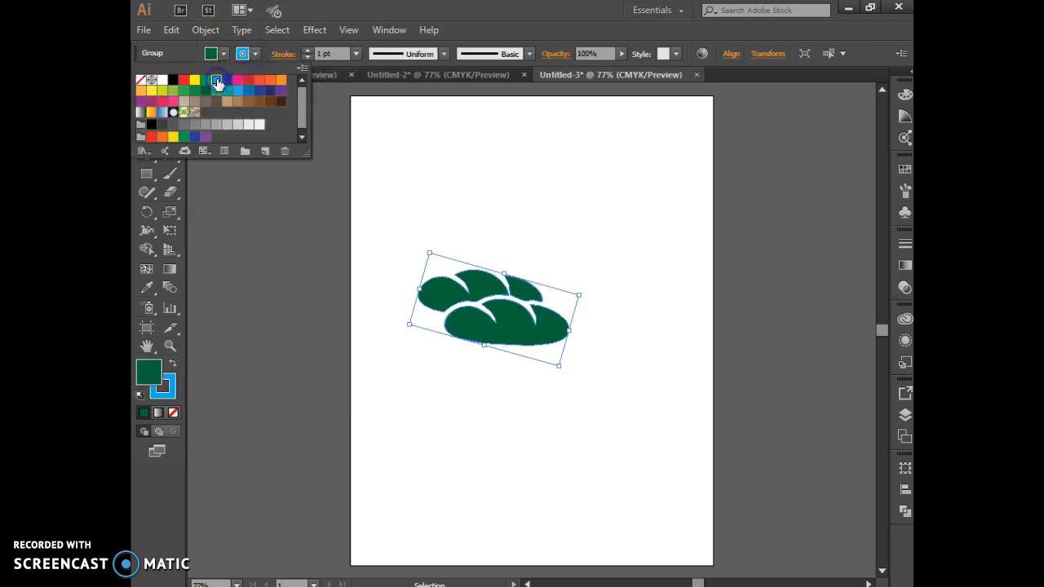
left_click(303, 51)
left_click(305, 50)
left_click(305, 50)
left_click(305, 49)
left_click(305, 50)
left_click(305, 57)
left_click(305, 57)
left_click(305, 56)
left_click(304, 56)
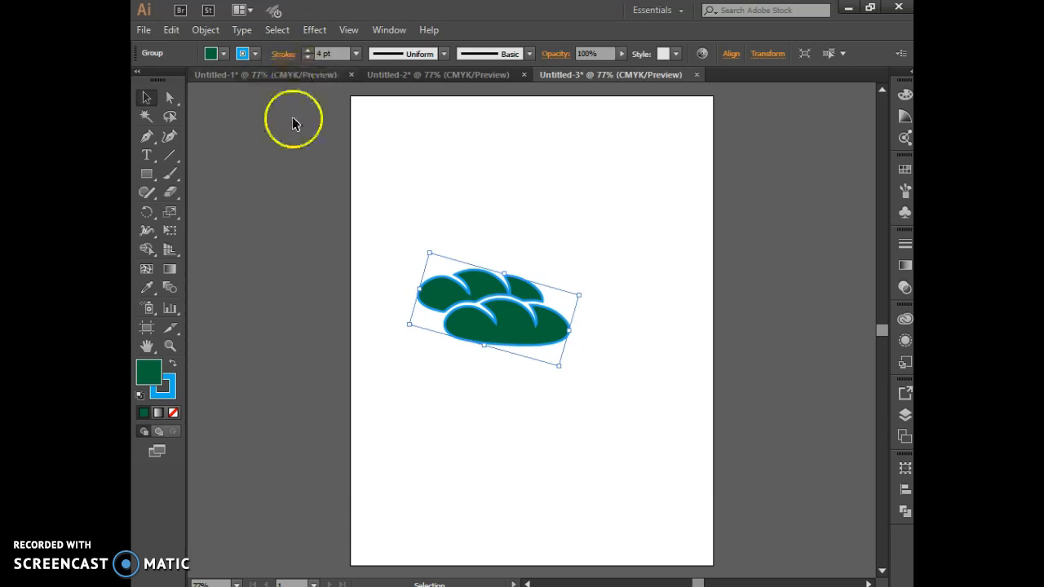
Switch to the browser, review the reusable "bread svg" image results and open the preview of the Jean victor balin bread image.
key("alt+Tab")
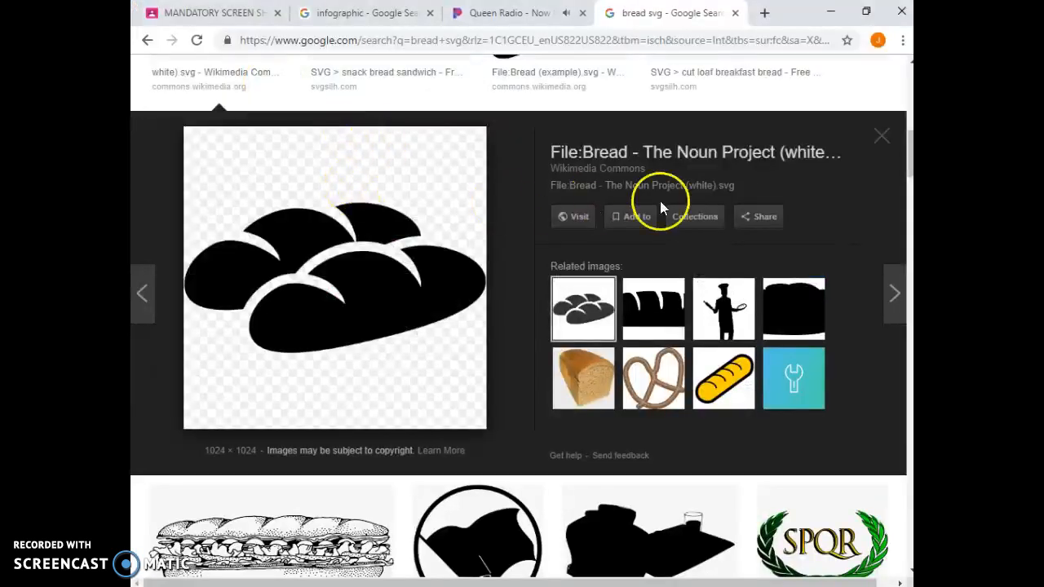
scroll(595, 209, "up", 8)
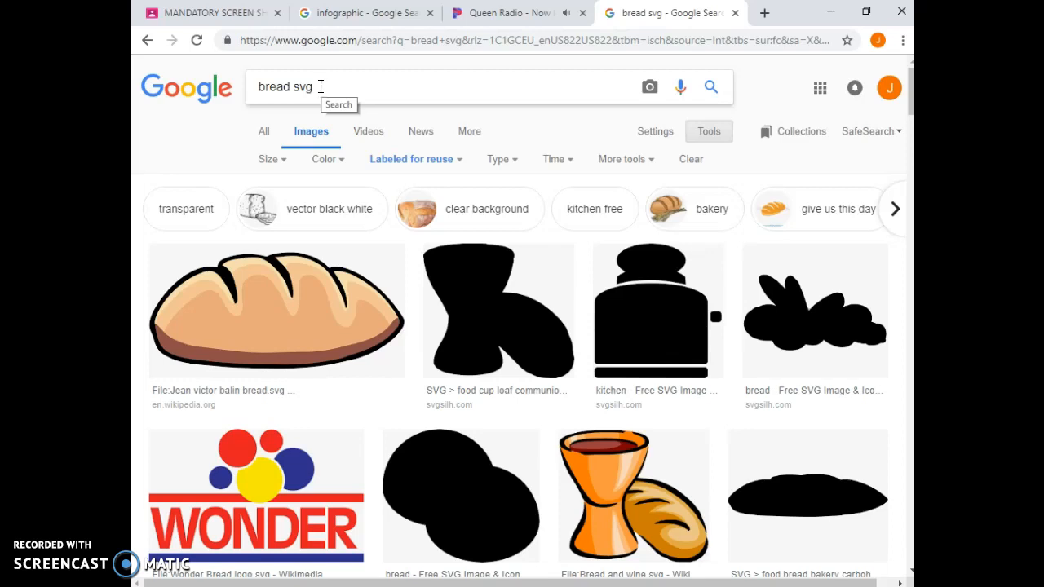
left_click(316, 88)
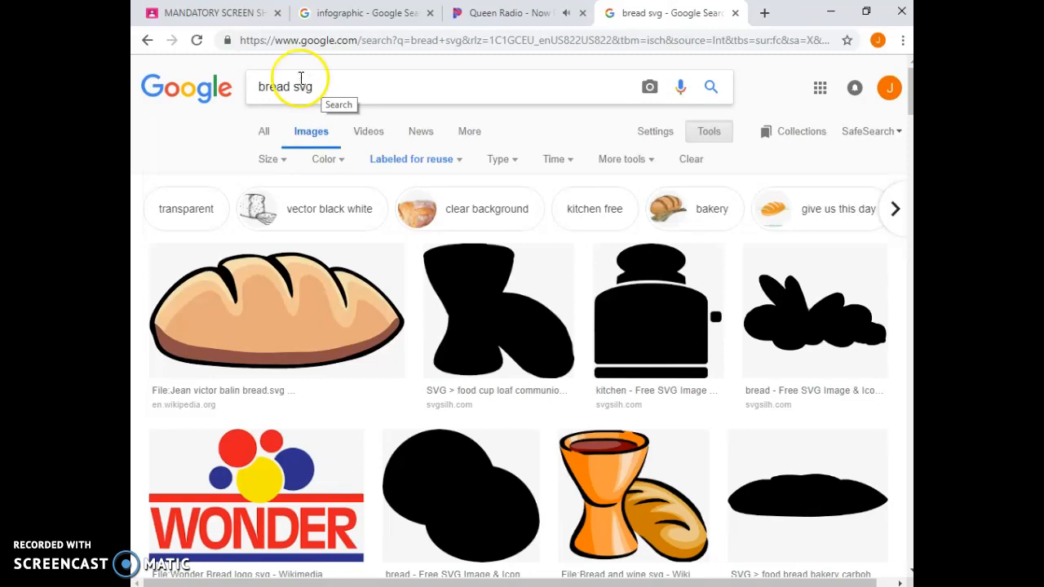
left_click(265, 287)
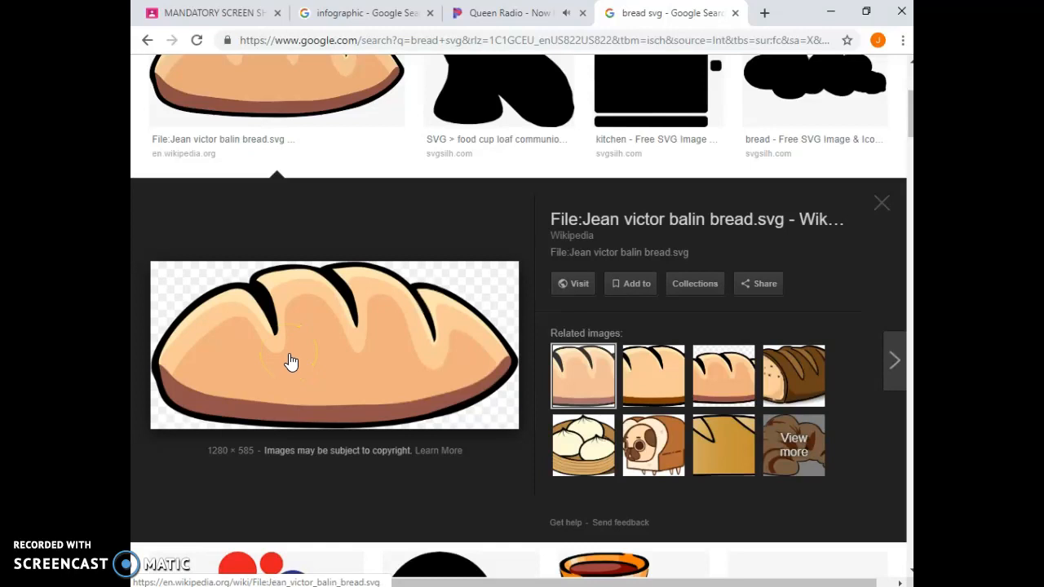
Switch back to Illustrator, bring up the Untitled-1 document with the traced screenshot and clear the bread path selection.
key("alt+Tab")
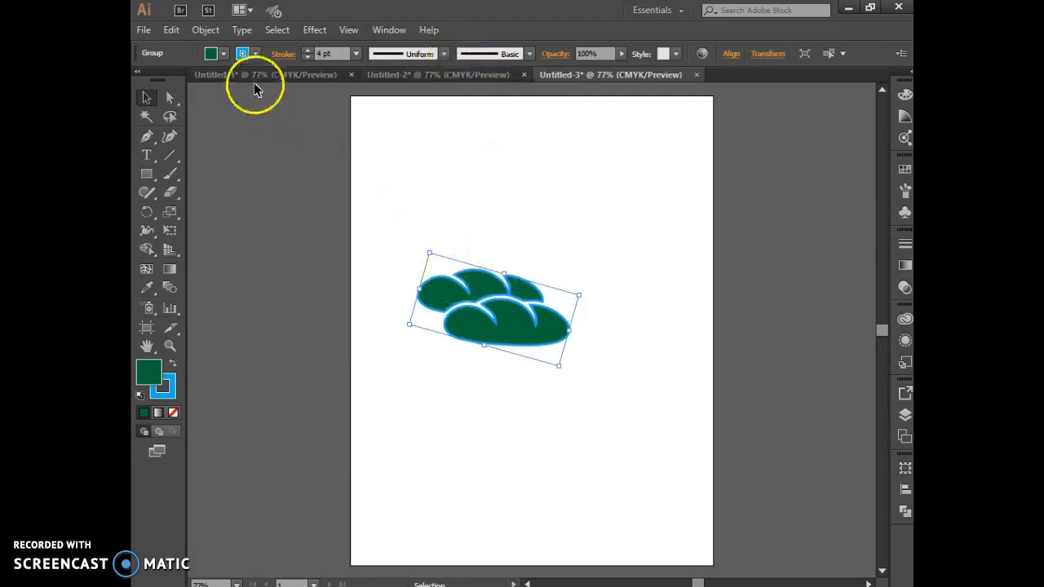
left_click(264, 75)
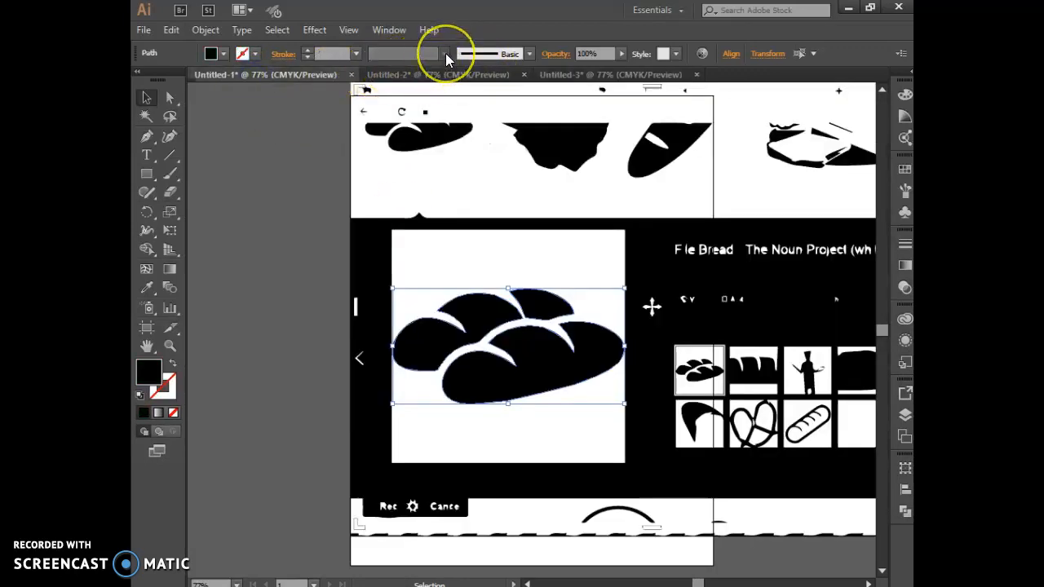
left_click(286, 226)
left_click(146, 97)
left_click(284, 200)
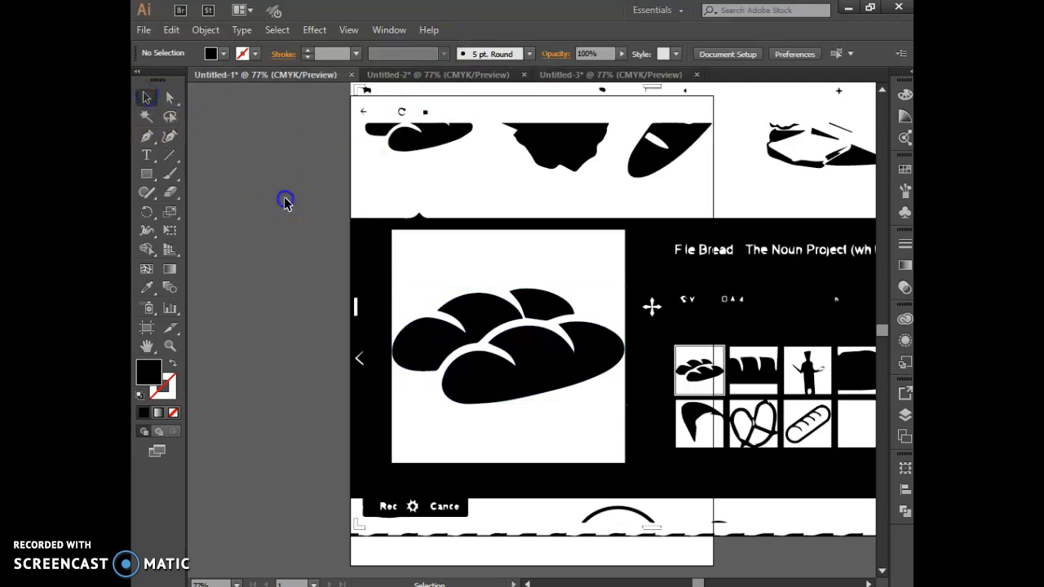
Select the black compound path around the traced bread, check its Image Trace commands and deselect it.
left_click(371, 258)
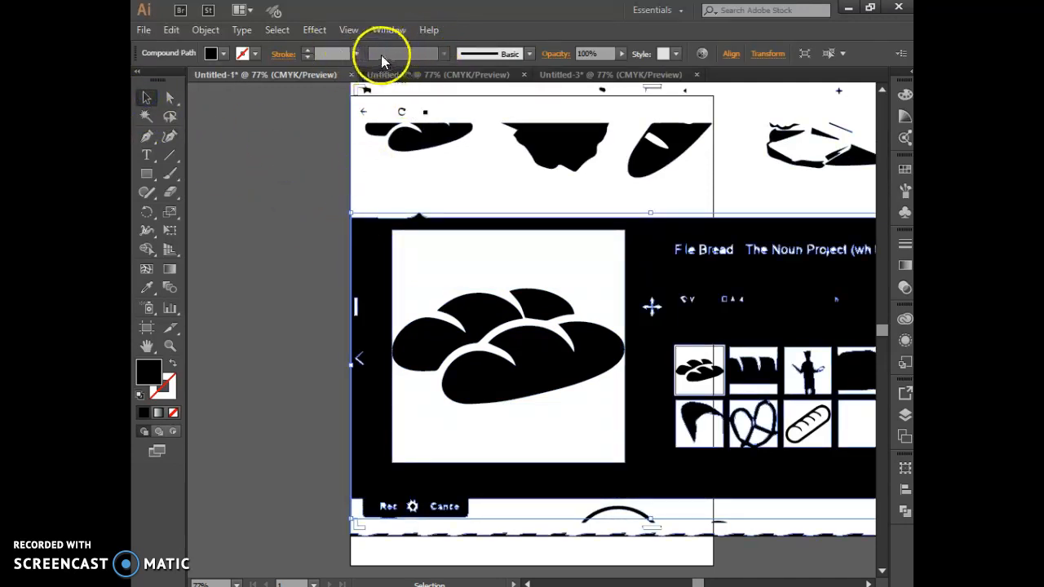
left_click(206, 30)
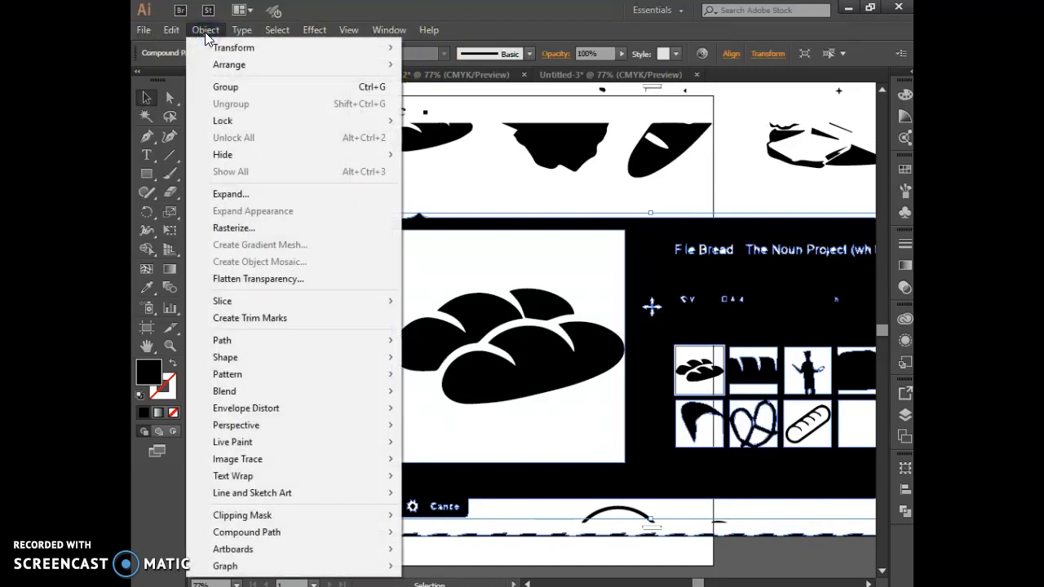
mouse_move(327, 459)
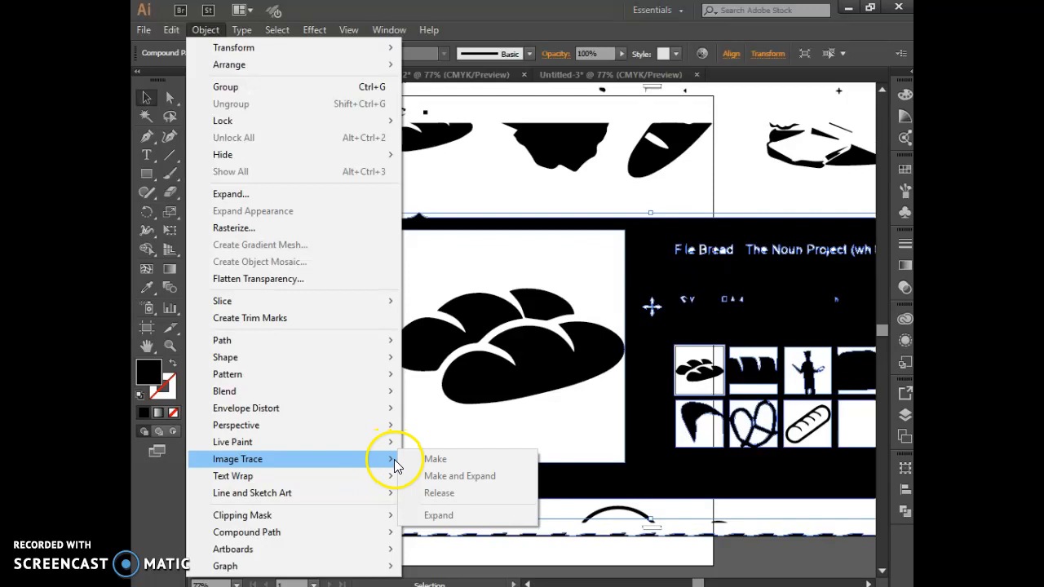
mouse_move(394, 477)
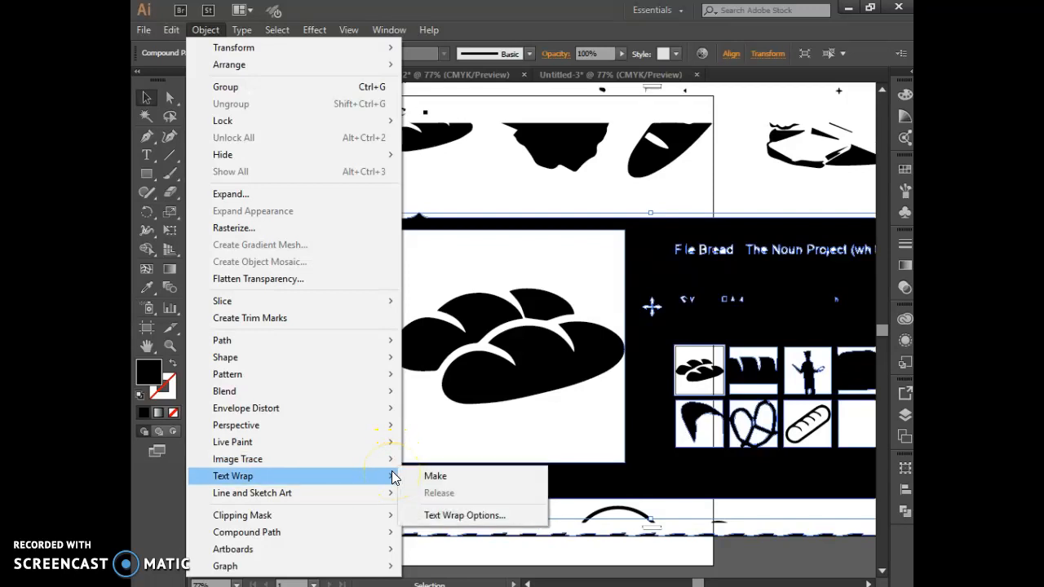
left_click(431, 463)
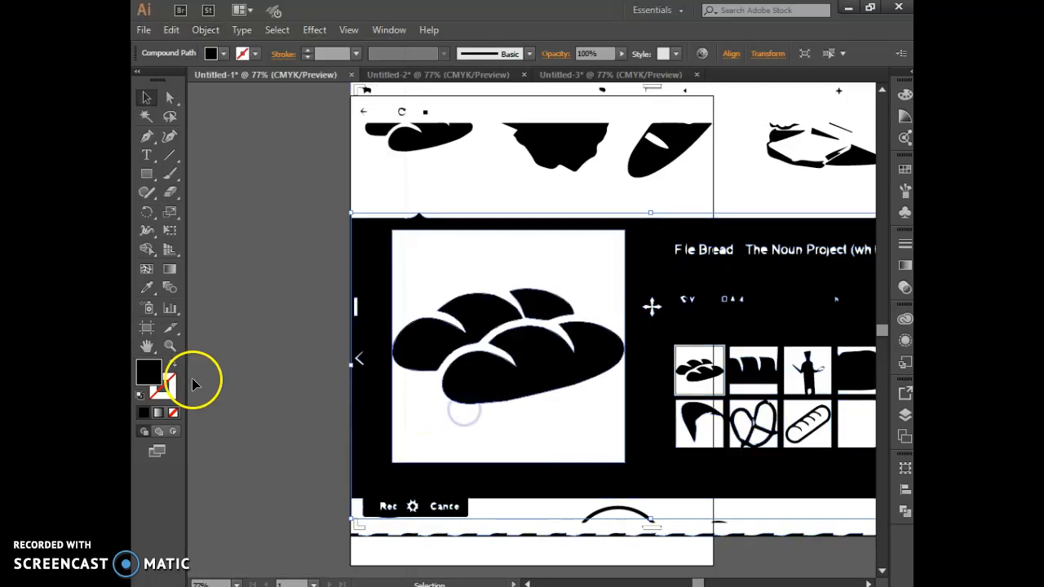
left_click(268, 392)
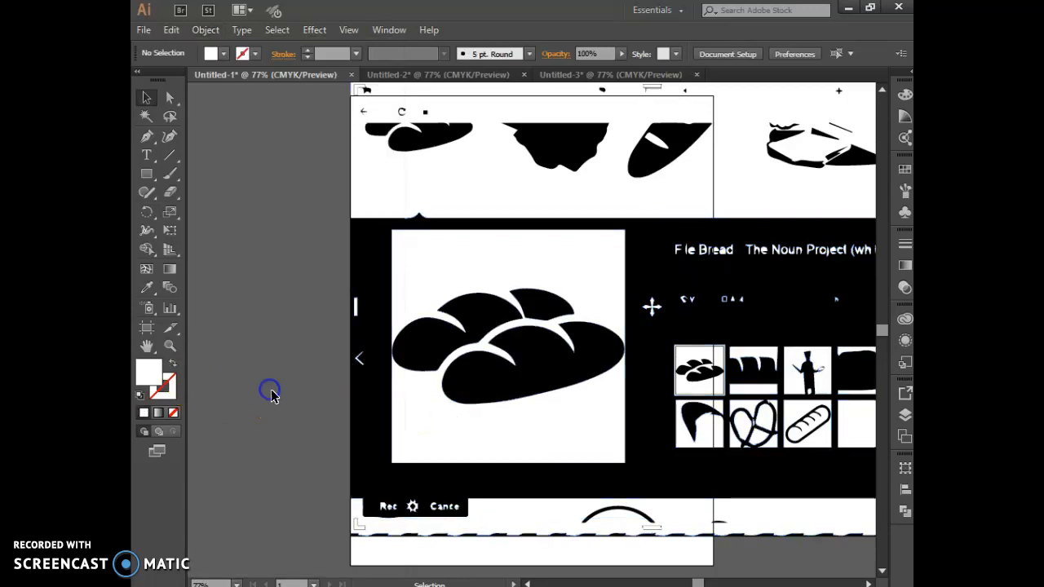
left_click(359, 402)
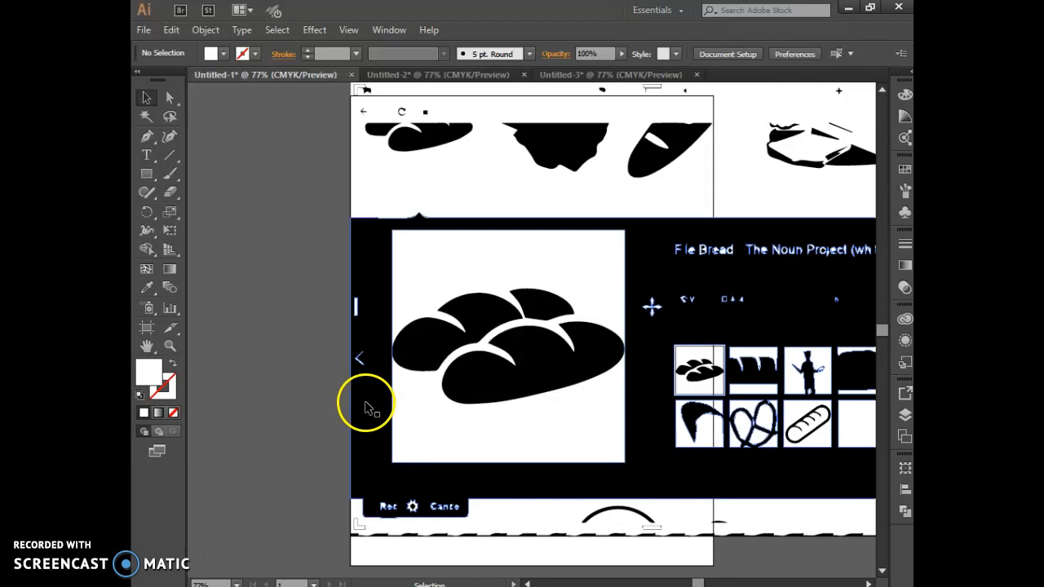